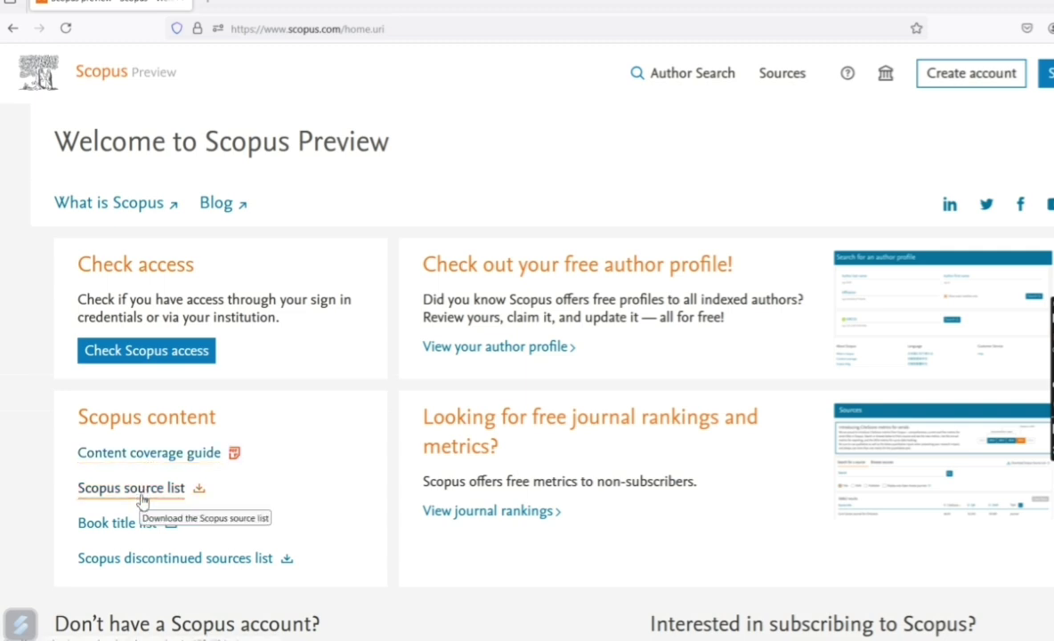
Download the Source title list from the Scopus source list page and open the downloaded workbook for editing.
click(143, 500)
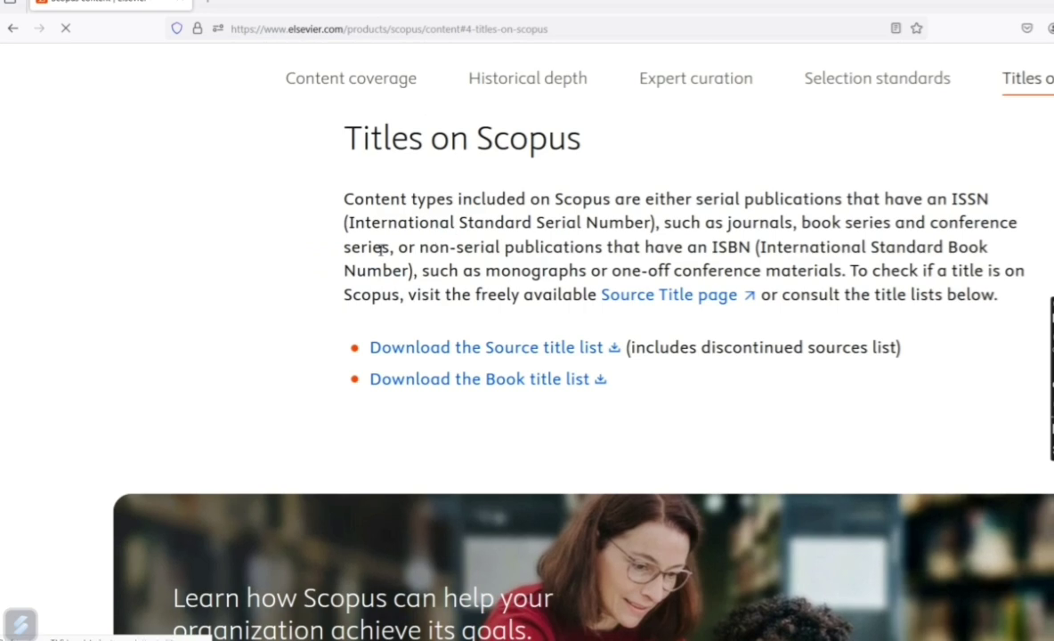
click(428, 349)
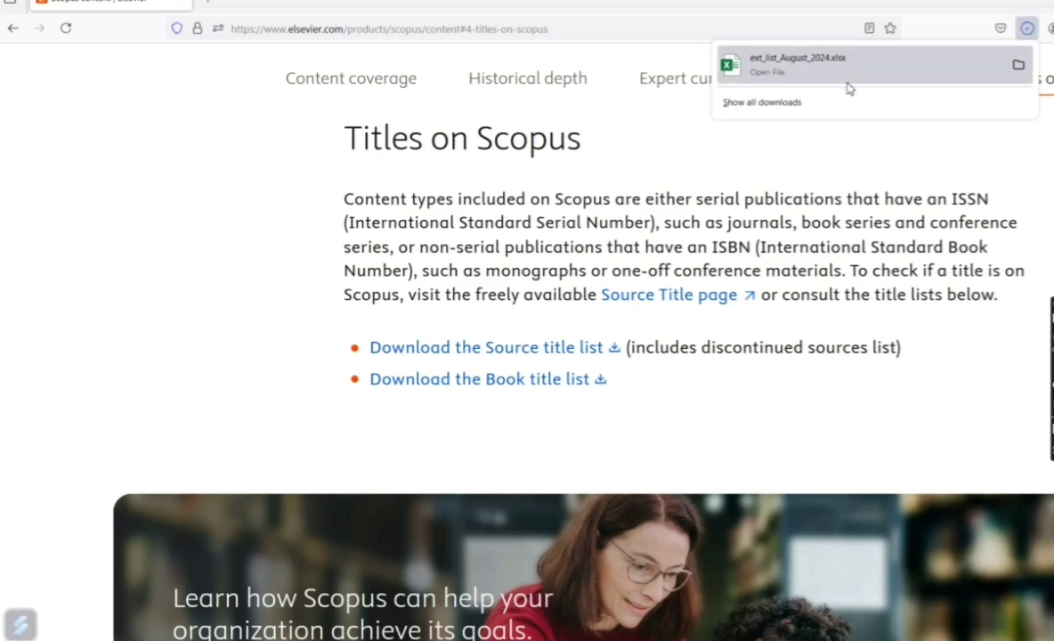
click(849, 88)
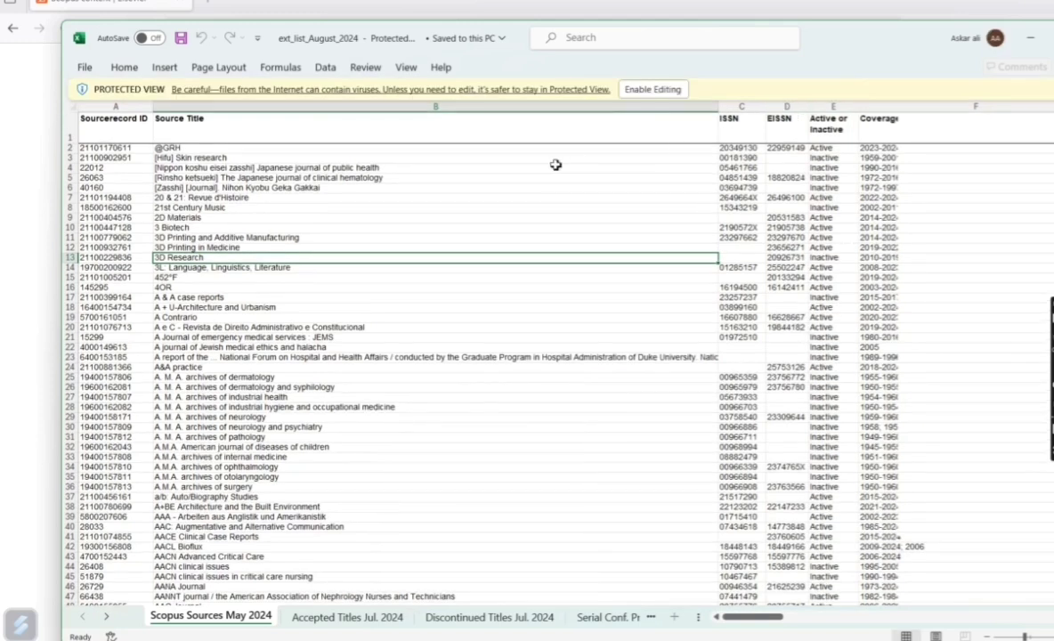
click(649, 91)
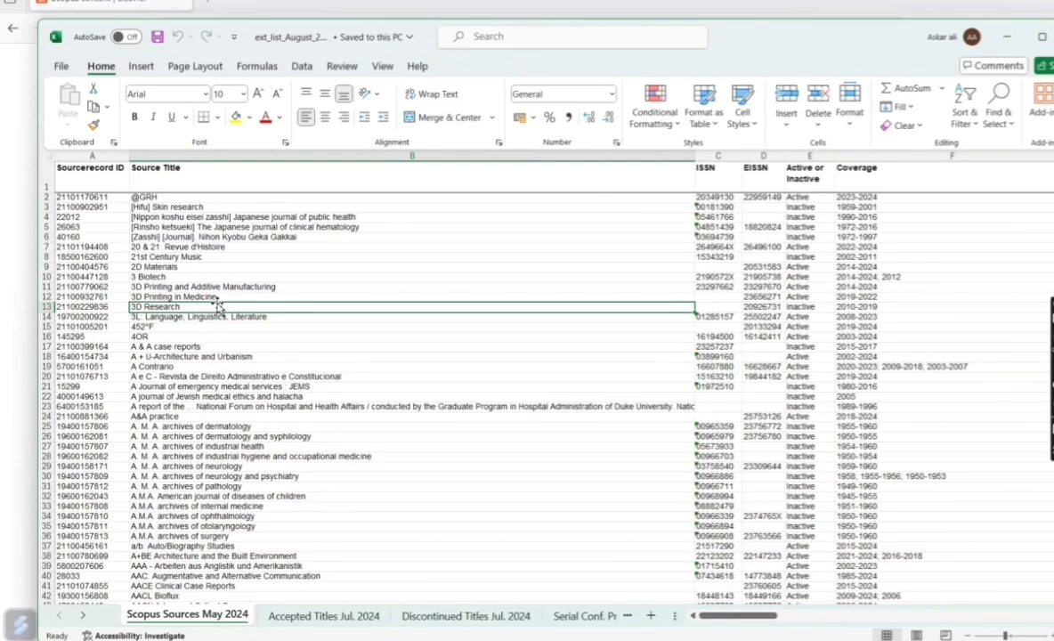
Examine the first source titles with their ISSN, EISSN and active or inactive status.
key(Down)
key(Down)
key(Down)
key(Down)
key(Down)
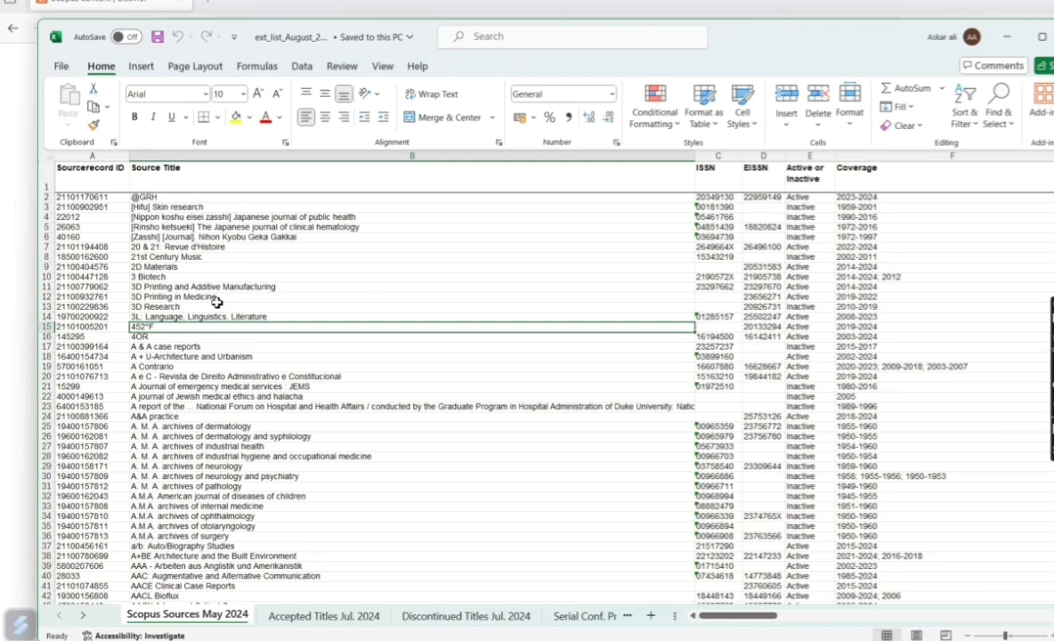
key(Down)
key(Down)
key(Down)
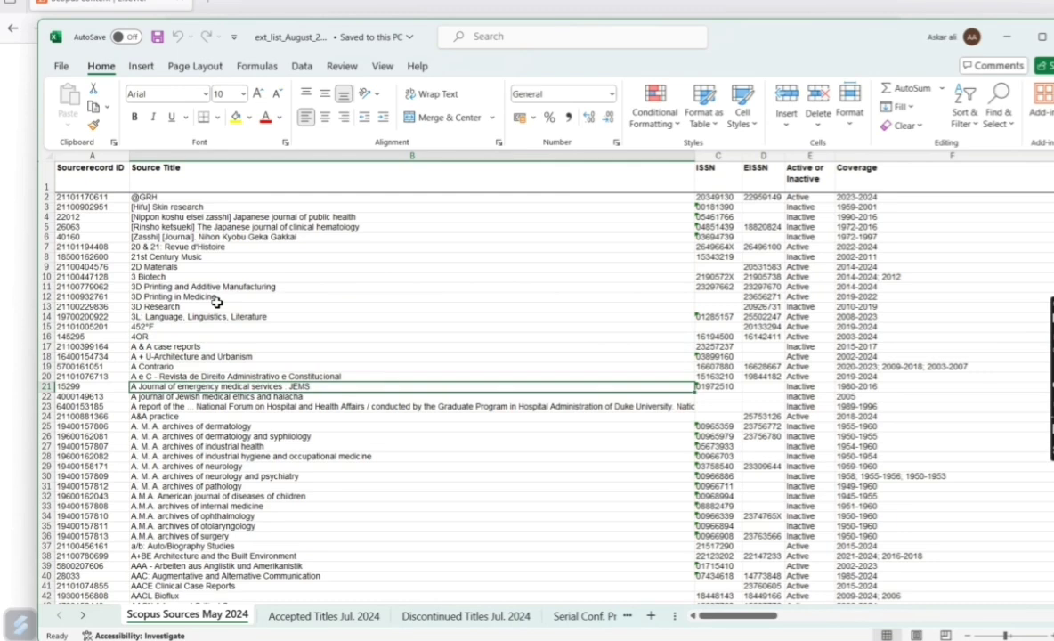
key(Right)
key(Right)
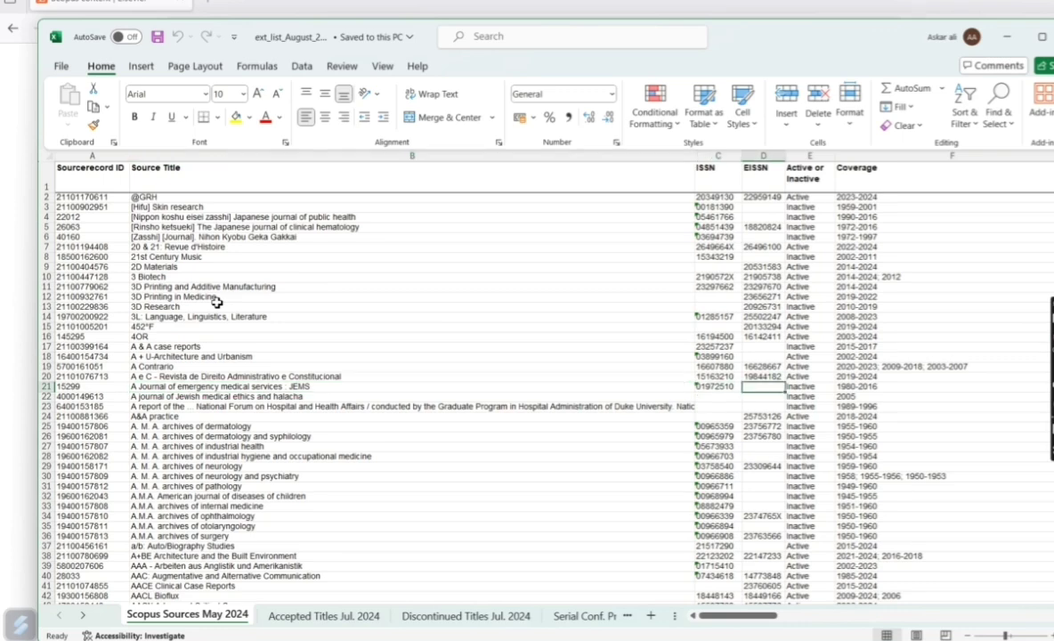
key(Right)
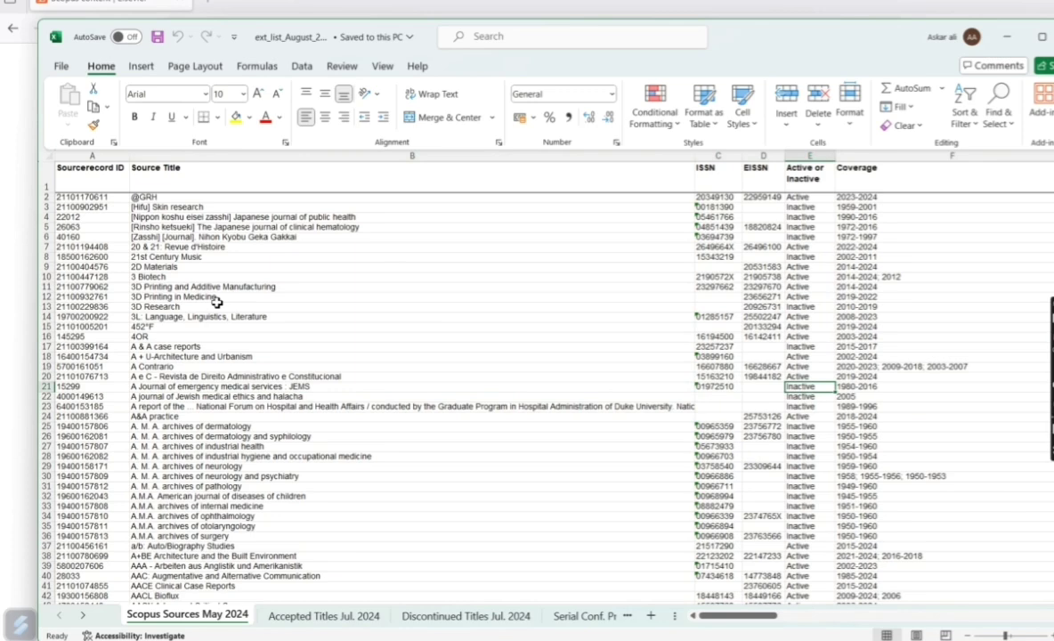
key(Down)
key(Down)
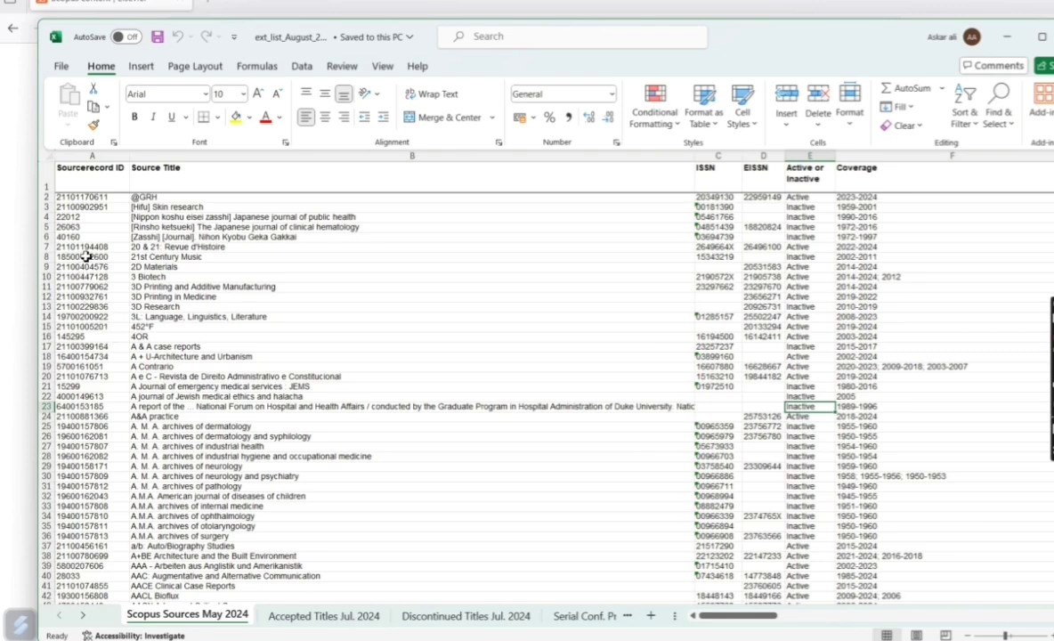
click(792, 247)
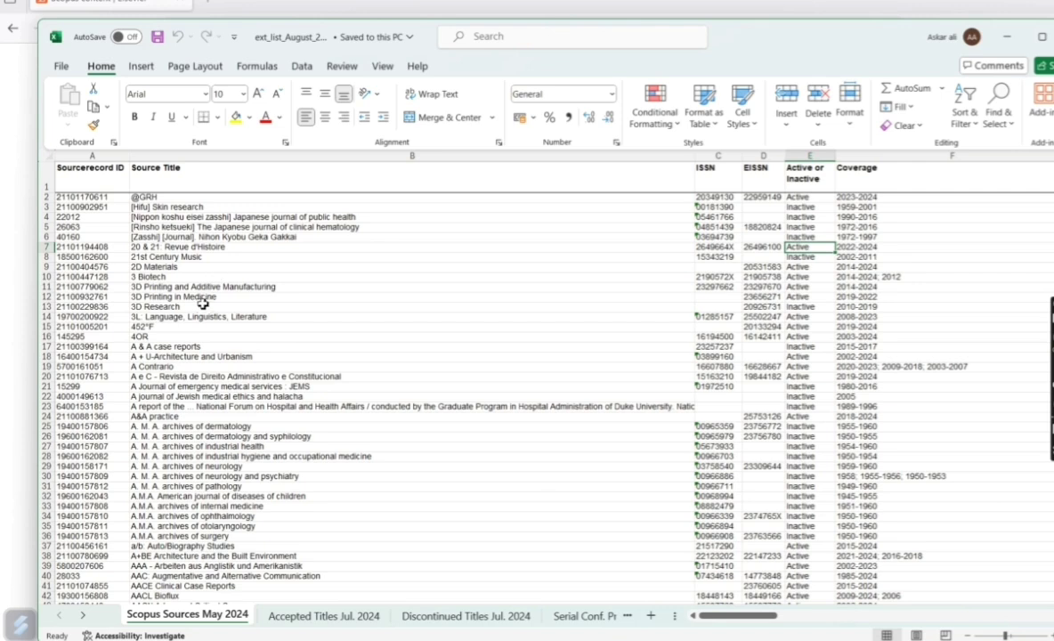
Look through the Source Title column from A. M. A. archives of pathology to ACM Transactions on Graphics.
click(226, 487)
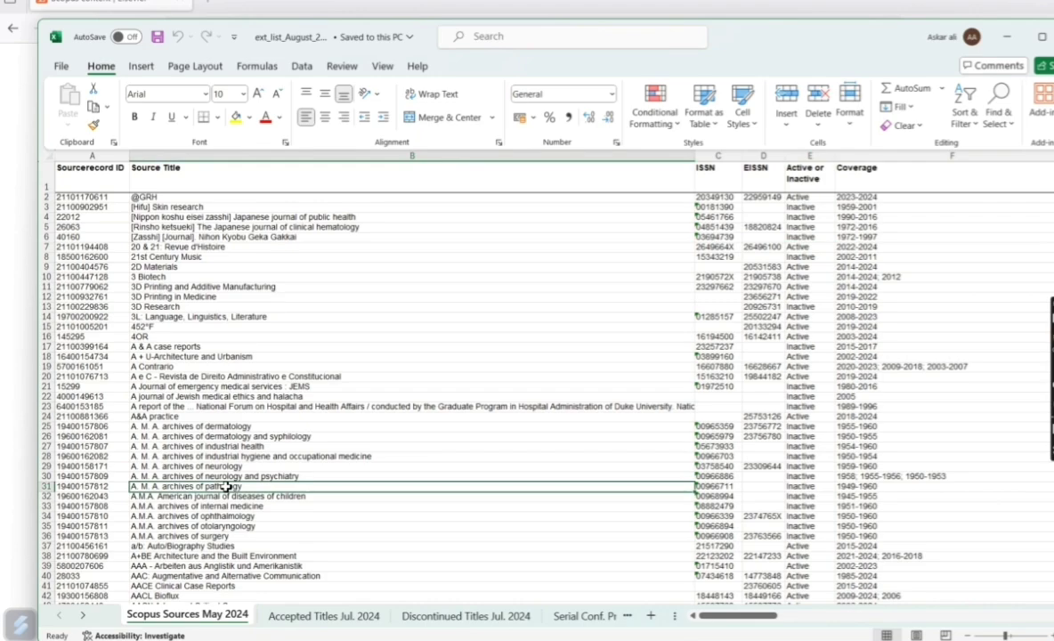
key(Down)
key(Down)
key(Down)
key(Down)
key(Down)
key(Down)
key(Down)
key(Down)
key(Down)
key(Down)
key(Down)
key(Down)
key(Down)
key(Down)
key(Down)
key(Down)
key(Down)
key(Down)
key(Down)
key(Down)
key(Down)
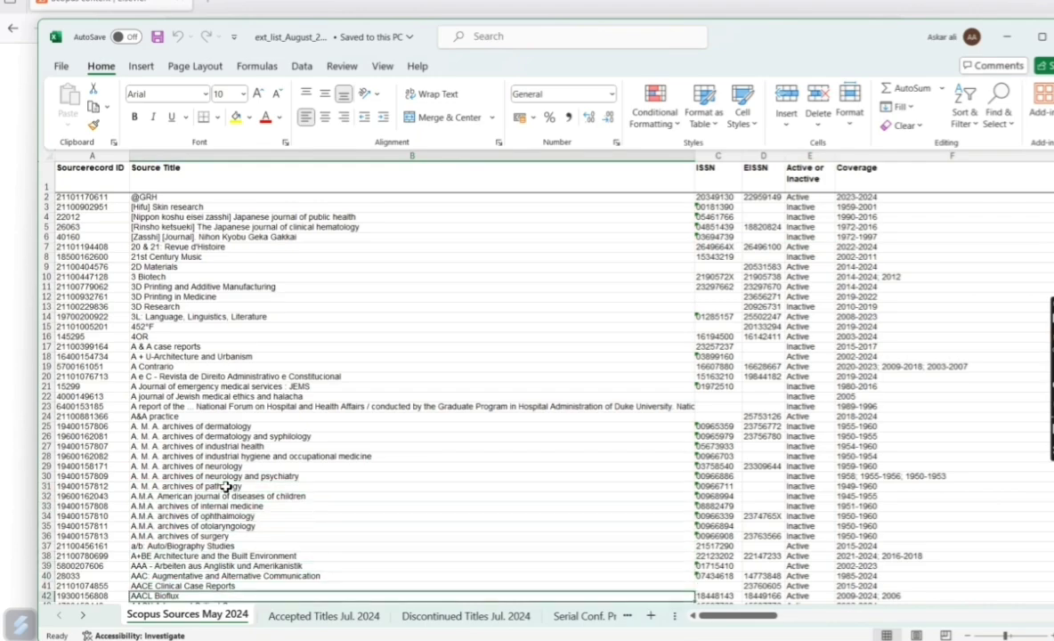
key(Down)
key(Down)
key(Down)
key(Down)
key(Down)
key(Down)
key(Down)
key(Down)
key(Down)
key(Down)
key(Down)
key(Down)
key(Down)
key(Down)
key(Down)
key(Down)
key(Down)
key(Down)
key(Down)
key(Down)
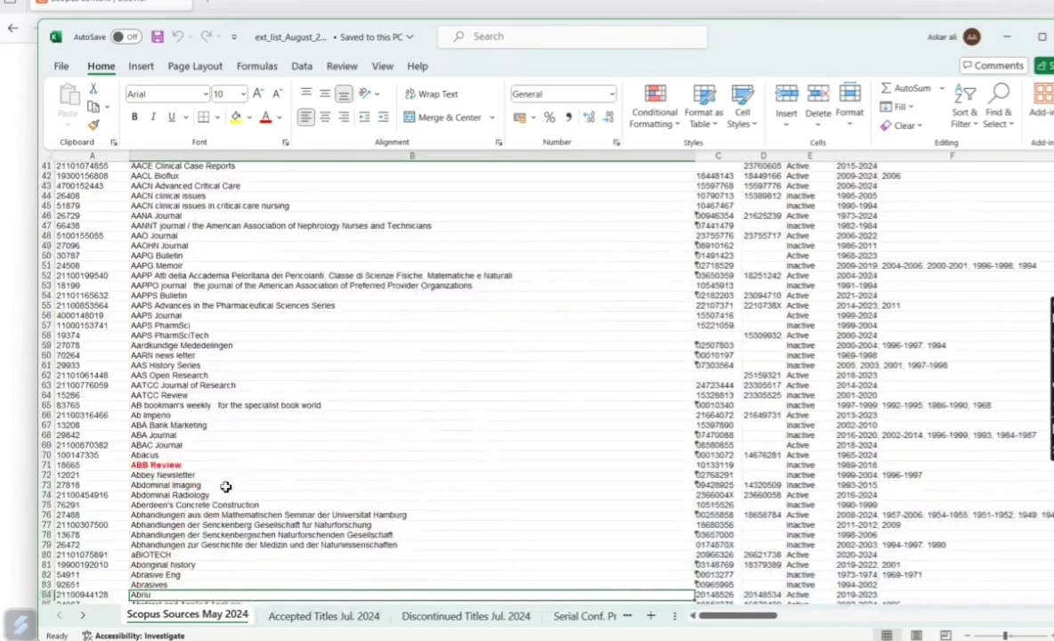
key(Down)
key(Down)
key(Down)
key(Down)
key(Down)
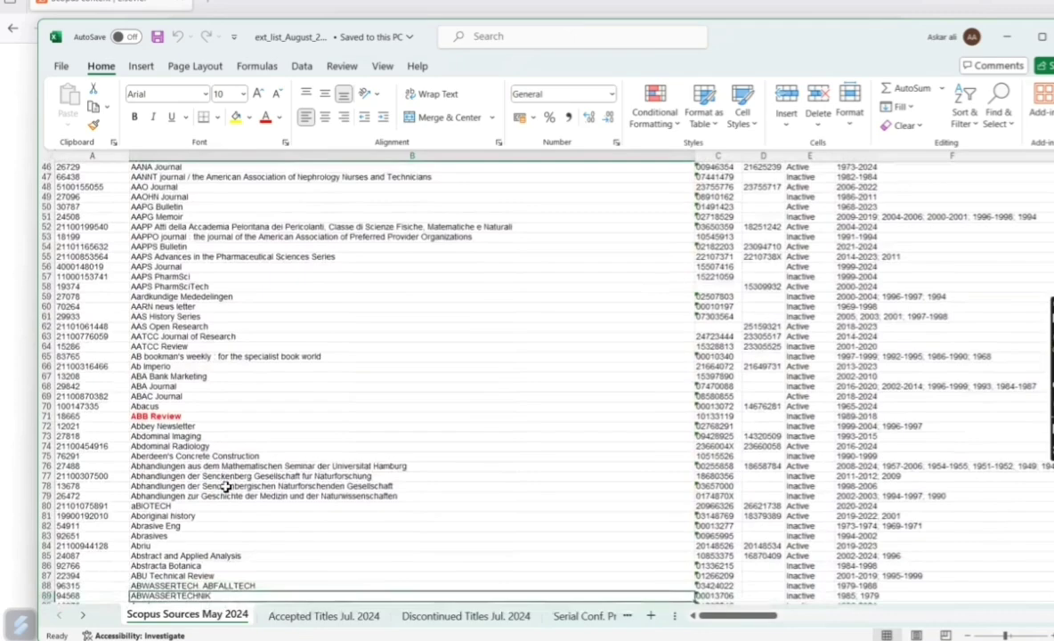
key(Down)
key(Down)
key(Down)
key(Down)
key(Down)
key(Down)
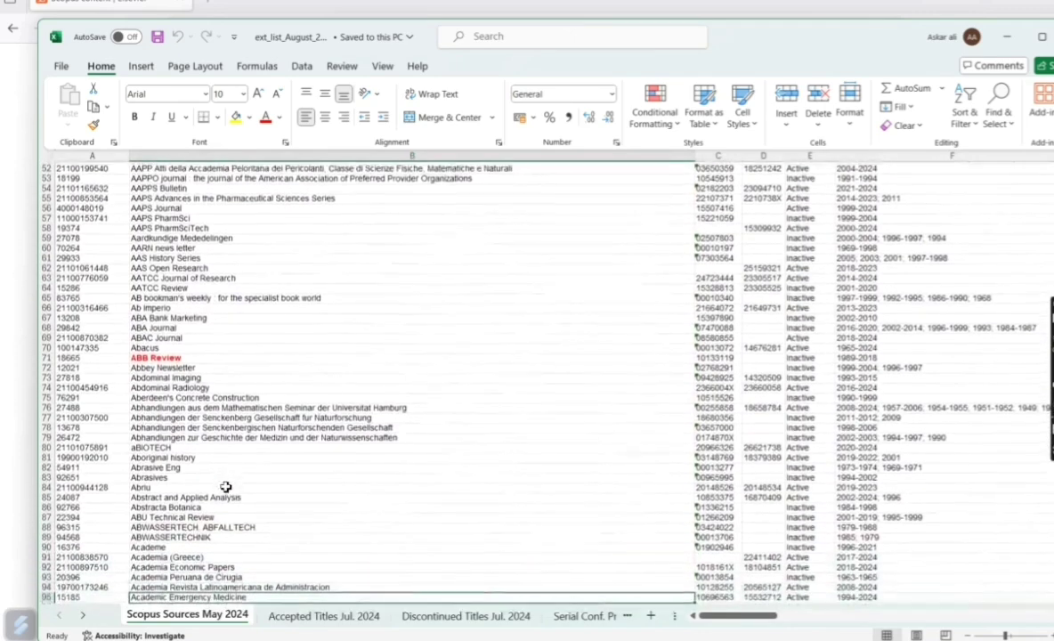
key(Down)
key(Down)
key(Down)
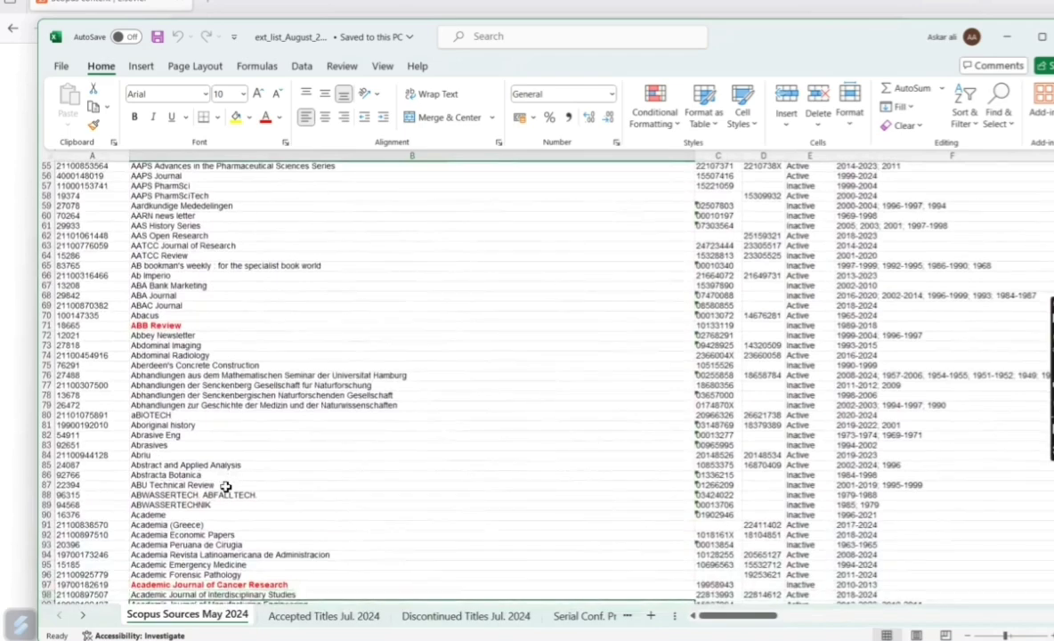
key(Down)
key(Down)
key(Down)
key(Down)
key(Down)
key(Down)
key(Down)
key(Down)
key(Down)
key(Down)
key(Down)
key(Down)
key(Down)
key(Down)
key(Down)
key(Down)
key(Down)
key(Down)
key(Down)
key(Down)
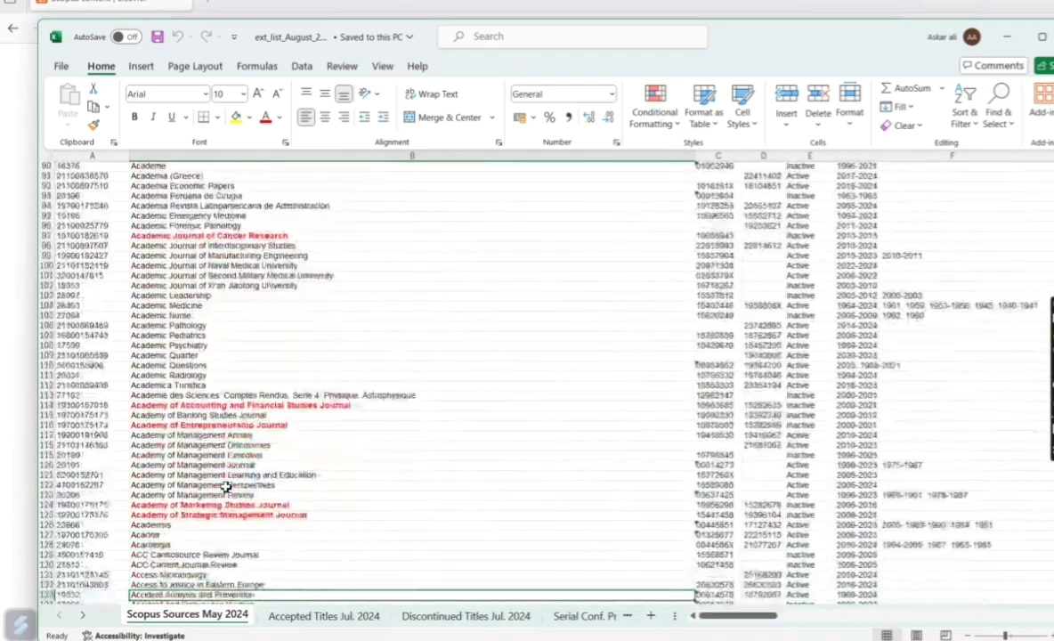
key(Down)
key(Down)
key(Down)
key(Down)
key(Down)
key(Down)
key(Down)
key(Down)
key(Down)
key(Down)
key(Down)
key(Down)
key(Down)
key(Down)
key(Down)
key(Down)
key(Down)
key(Down)
key(Down)
key(Down)
key(Down)
key(Down)
key(Down)
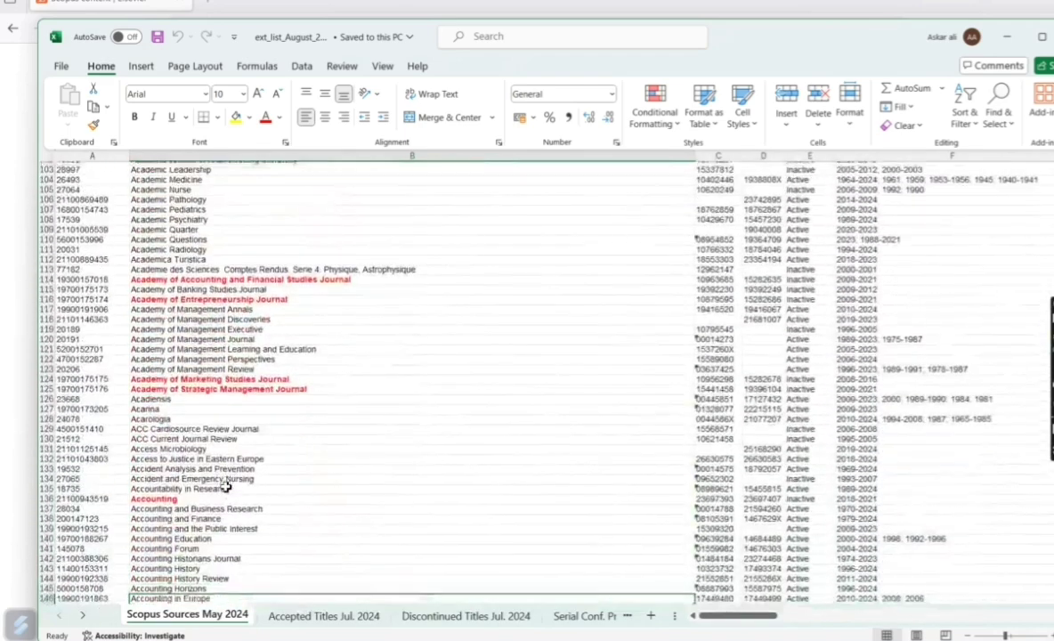
key(Down)
key(Down)
key(Down)
key(Down)
key(Down)
key(Down)
key(Down)
key(Down)
key(Down)
key(Down)
key(Down)
key(Down)
key(Down)
key(Down)
key(Down)
key(Down)
key(Down)
key(Down)
key(Down)
key(Down)
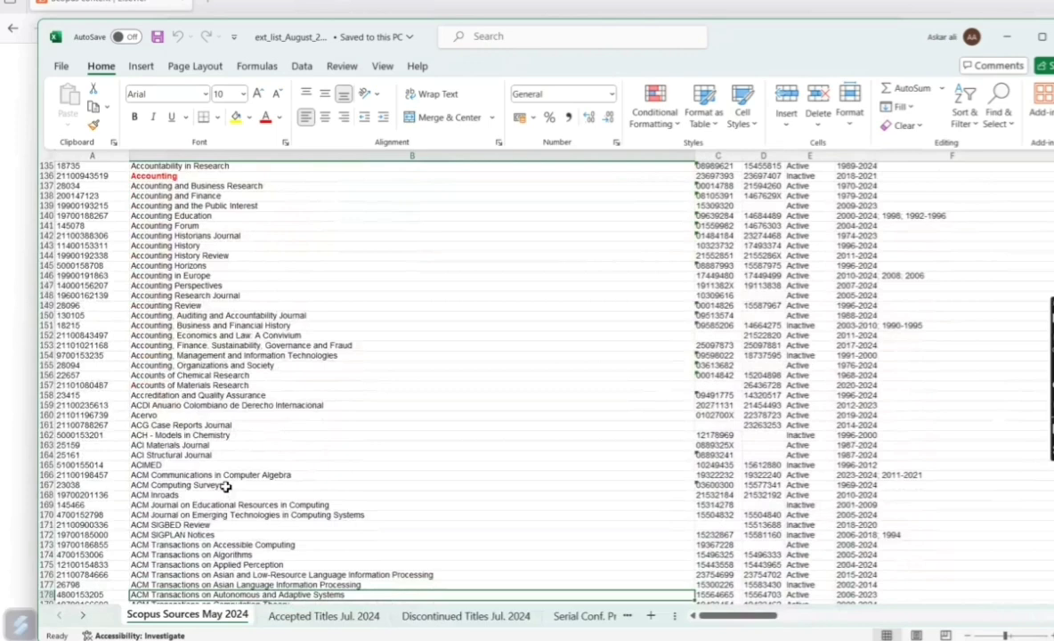
key(Down)
key(Down)
key(Down)
key(Down)
key(Down)
key(Down)
key(Down)
key(Down)
key(Down)
key(Down)
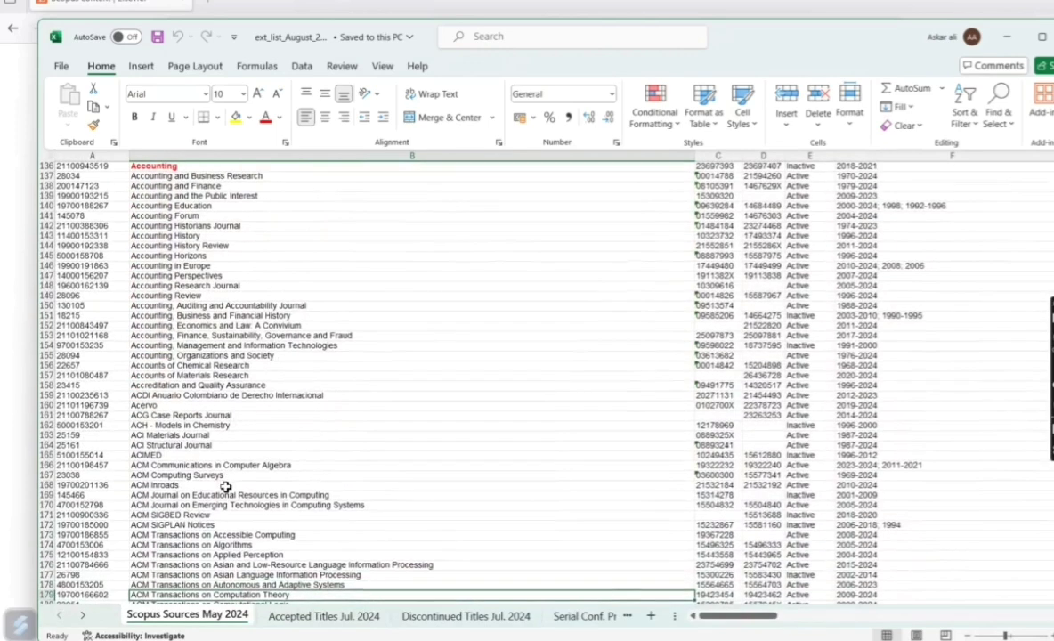
key(Down)
key(Down)
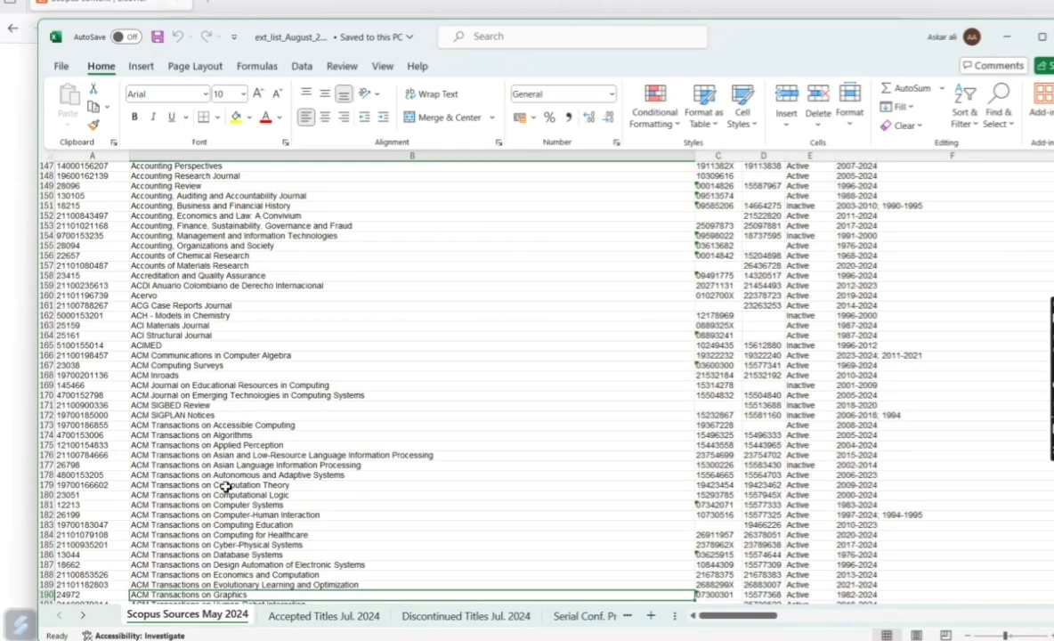
Search the Scopus Sources May 2024 sheet for all occurrences of ISSN 15314247.
key(ctrl+f)
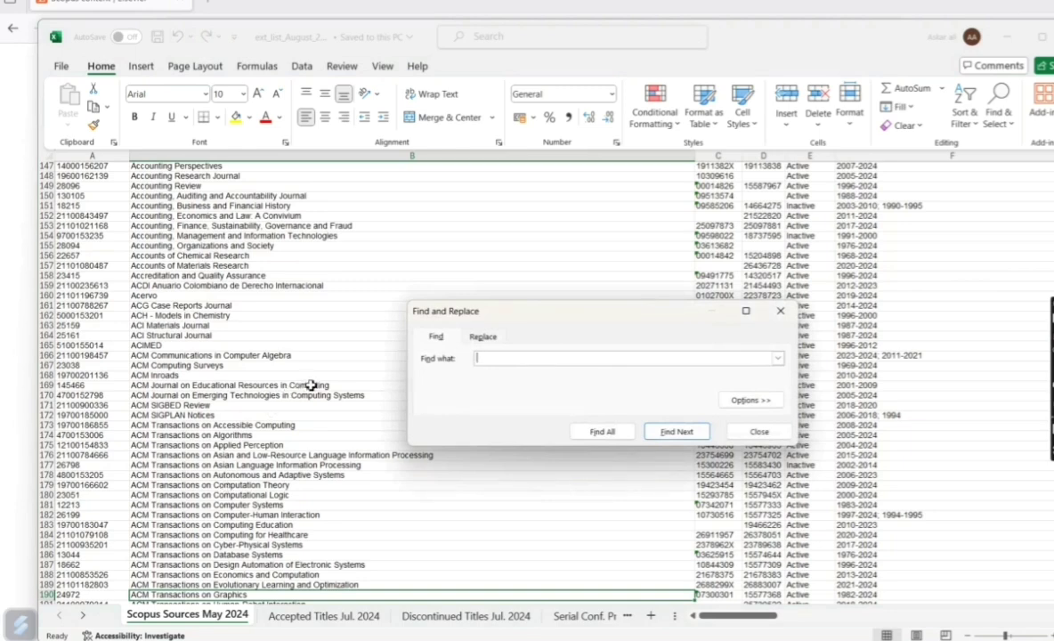
text(15314247)
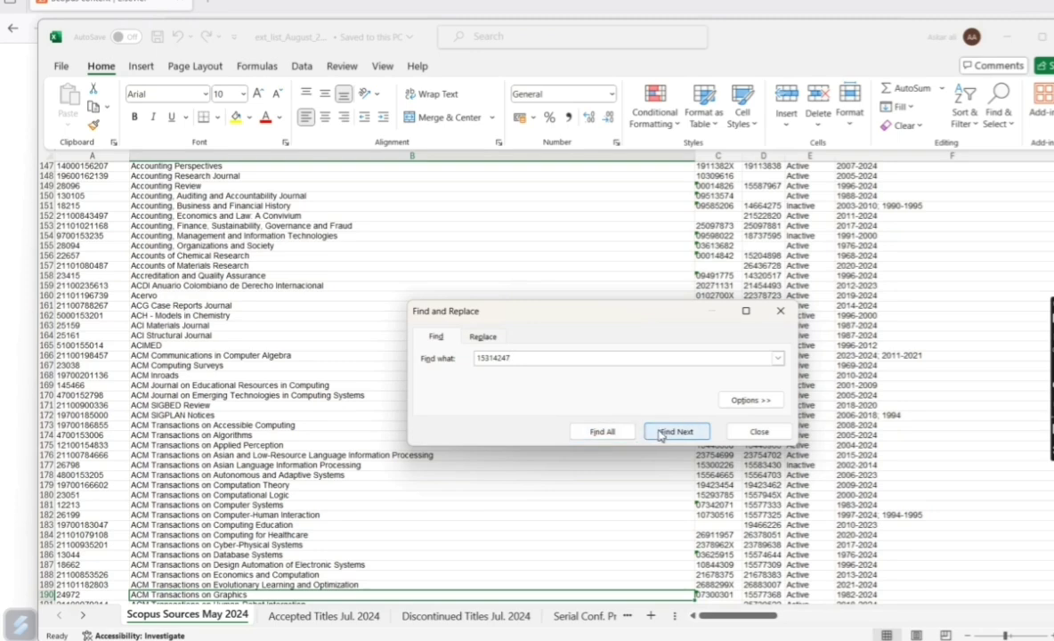
click(603, 432)
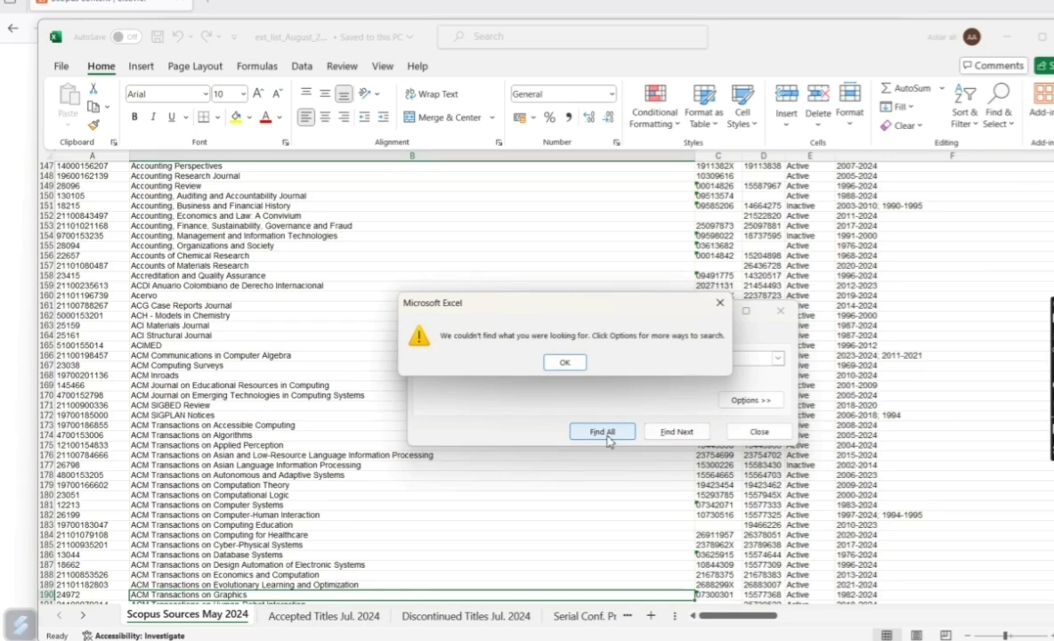
click(567, 364)
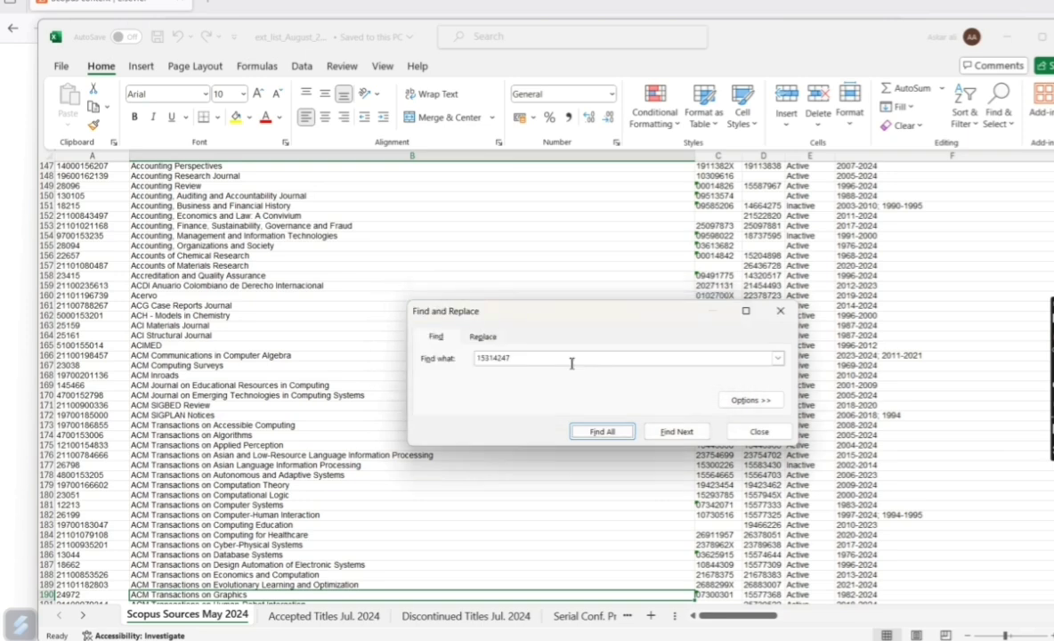
Correct the search term to ISSN 15314278 and find all its occurrences in the sheet.
drag(628, 318, 462, 254)
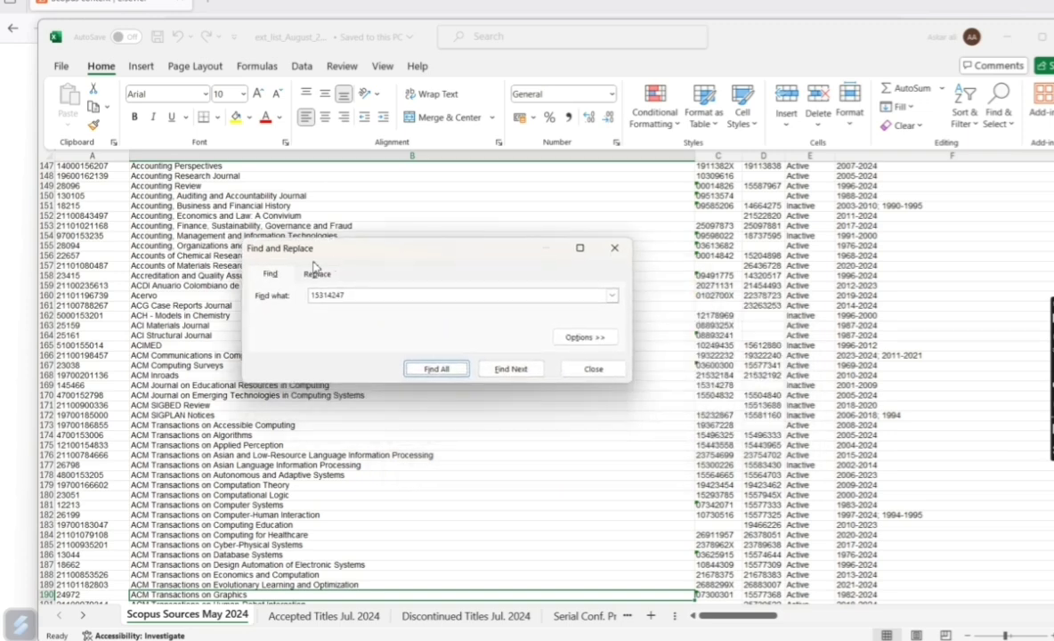
click(354, 295)
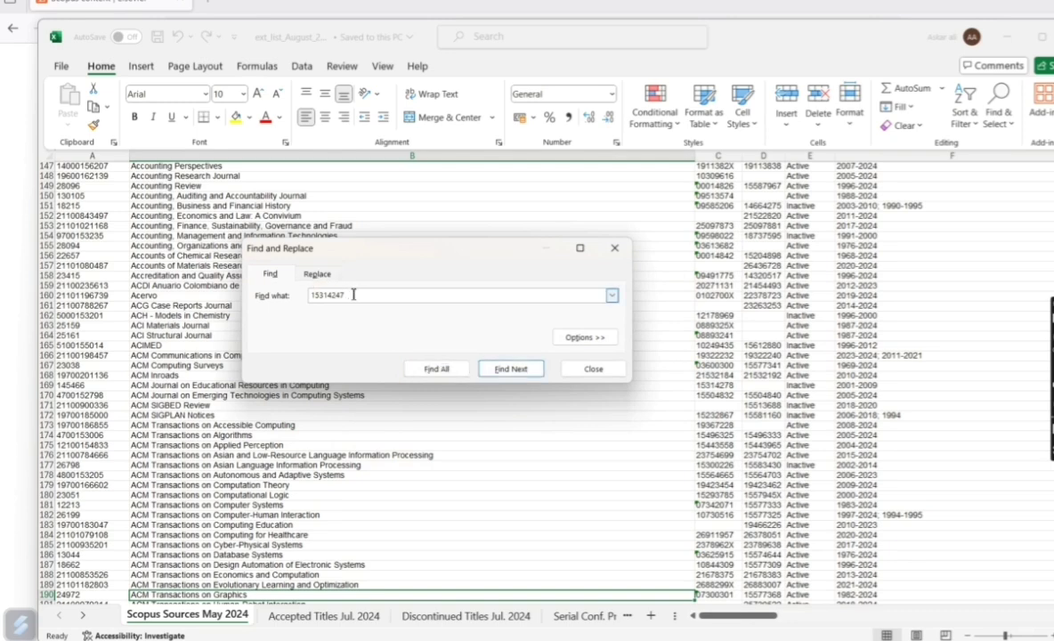
key(BackSpace)
key(BackSpace)
text(78)
click(434, 370)
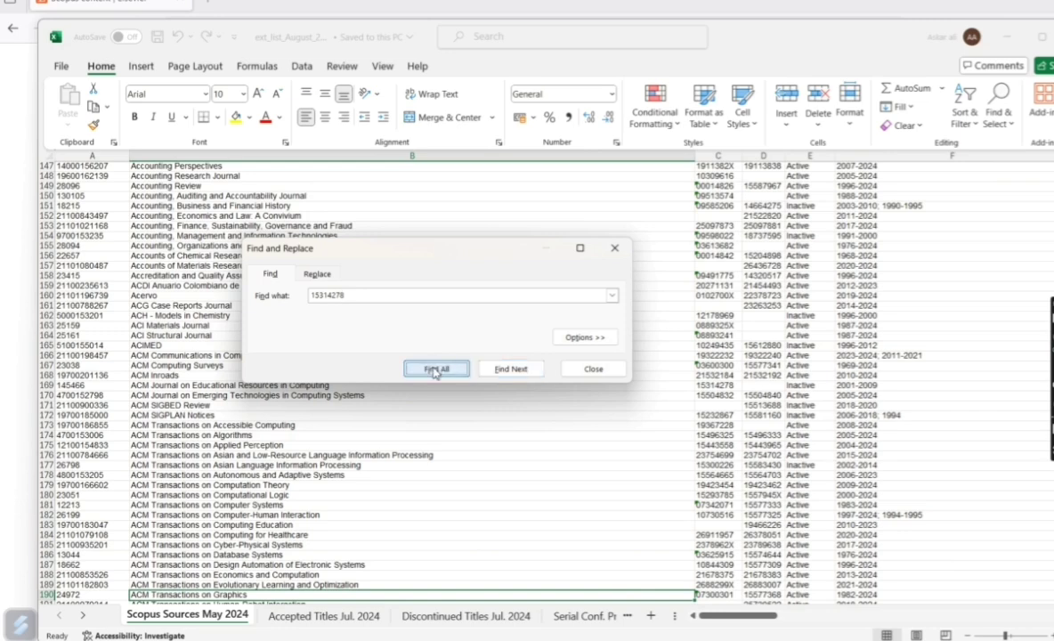